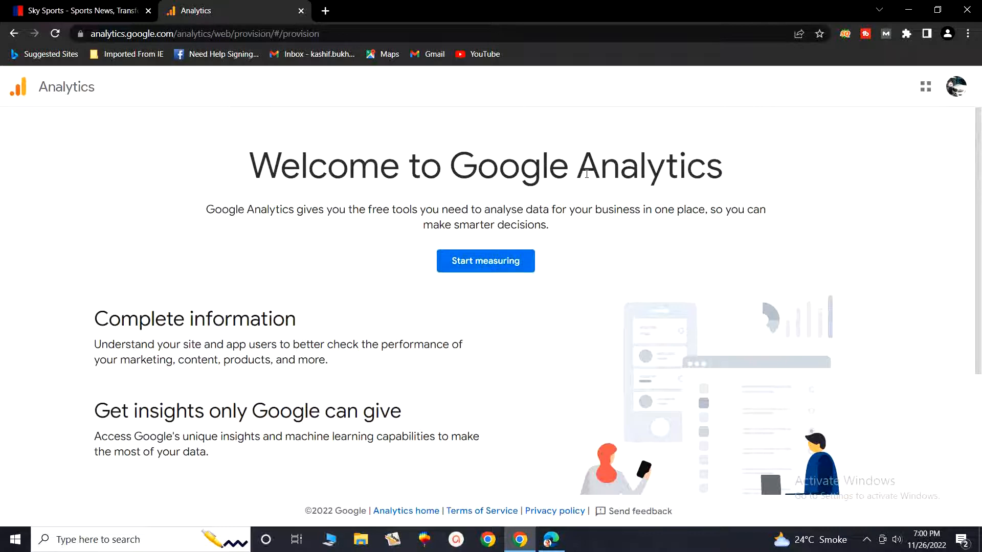
# Step: Start the Analytics account setup, enter the owner's full name as account name, keep the default data sharing settings and continue to property setup
pyautogui.click(500, 270)
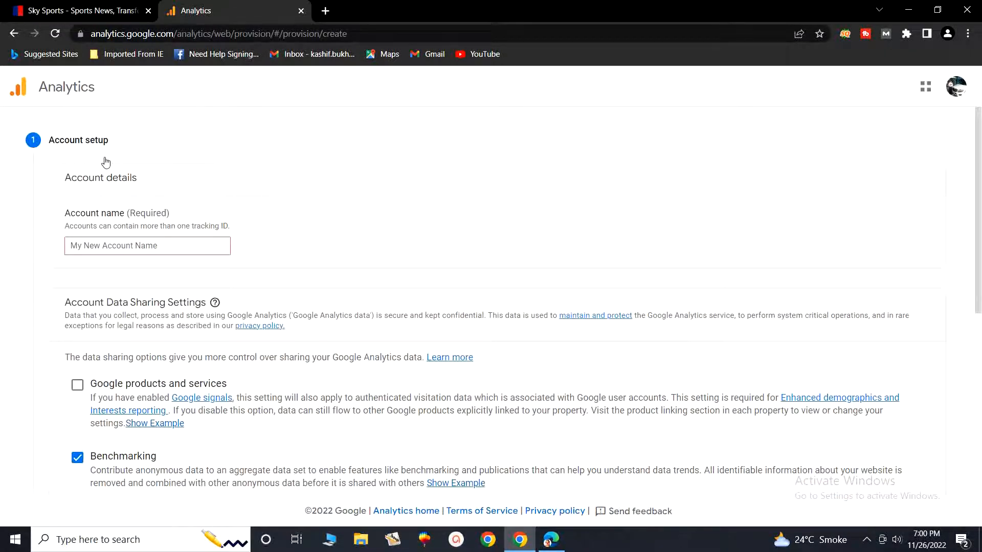
pyautogui.click(164, 245)
pyautogui.click(161, 277)
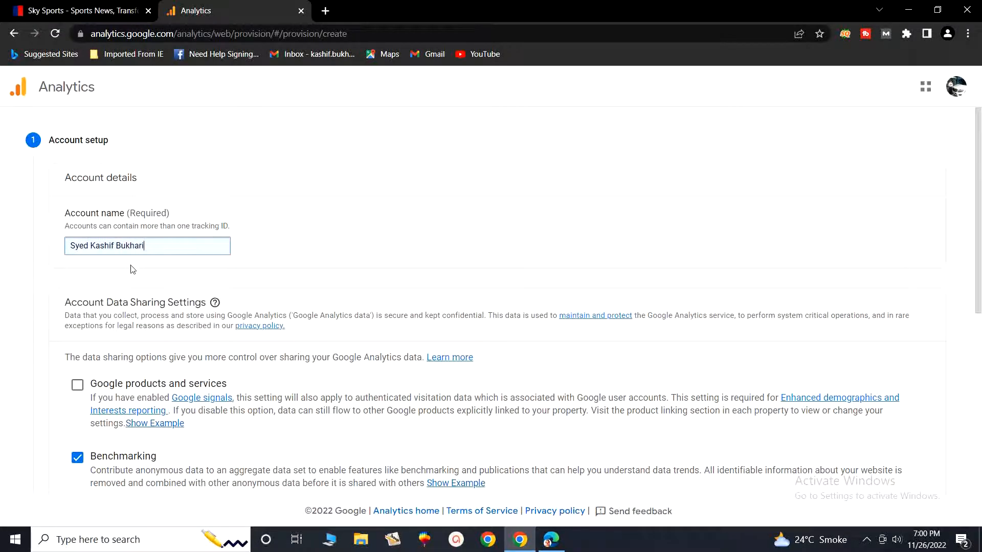
pyautogui.scroll(-3, 132, 270)
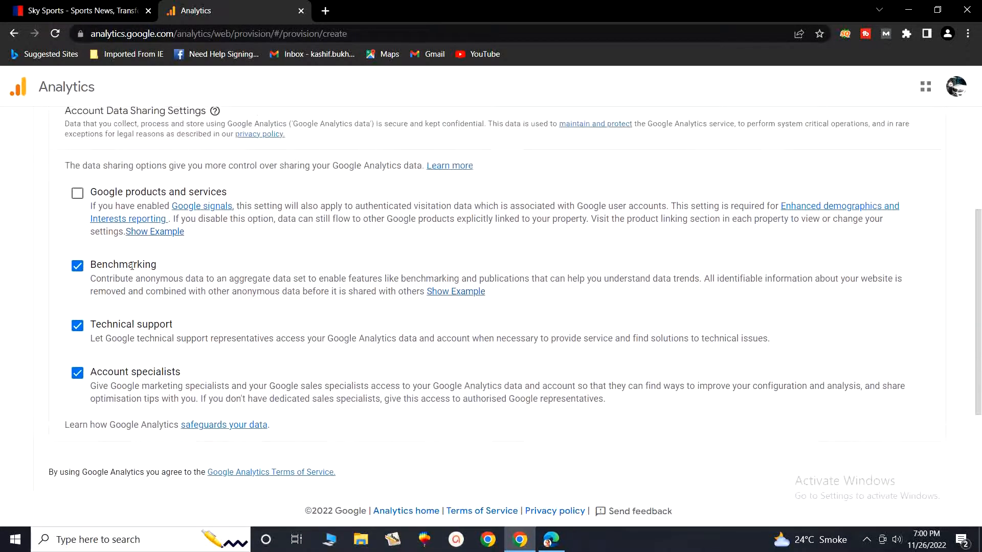
pyautogui.scroll(1, 132, 266)
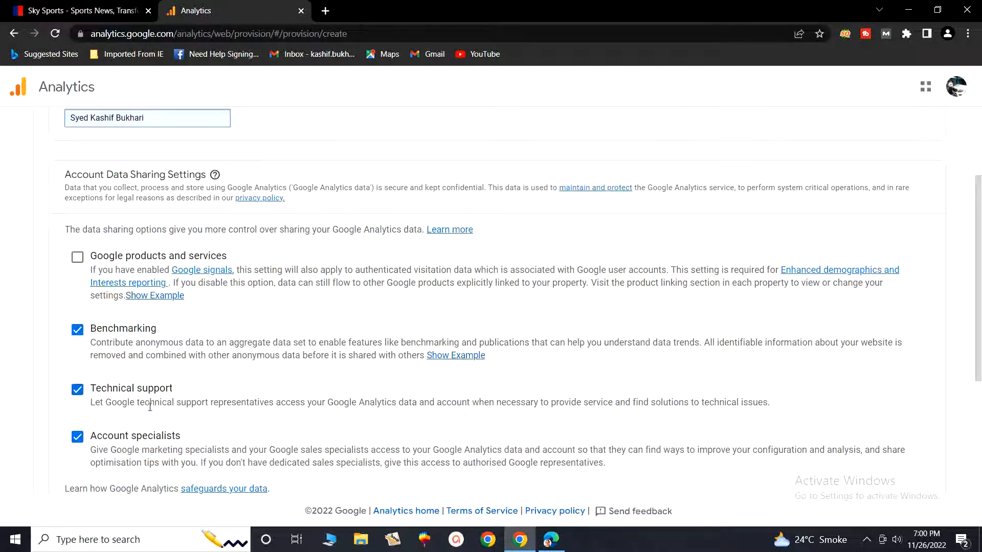
pyautogui.scroll(-3, 150, 406)
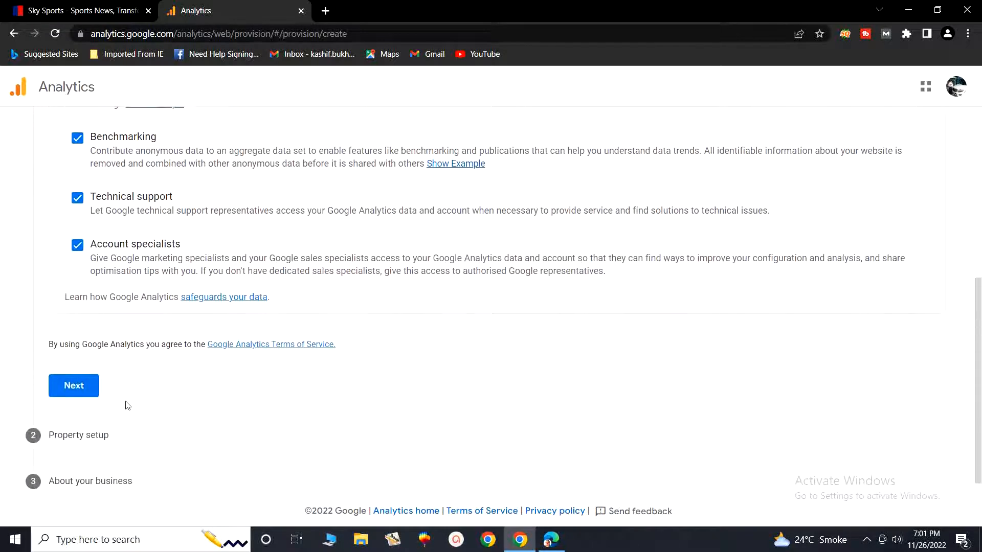
pyautogui.click(87, 392)
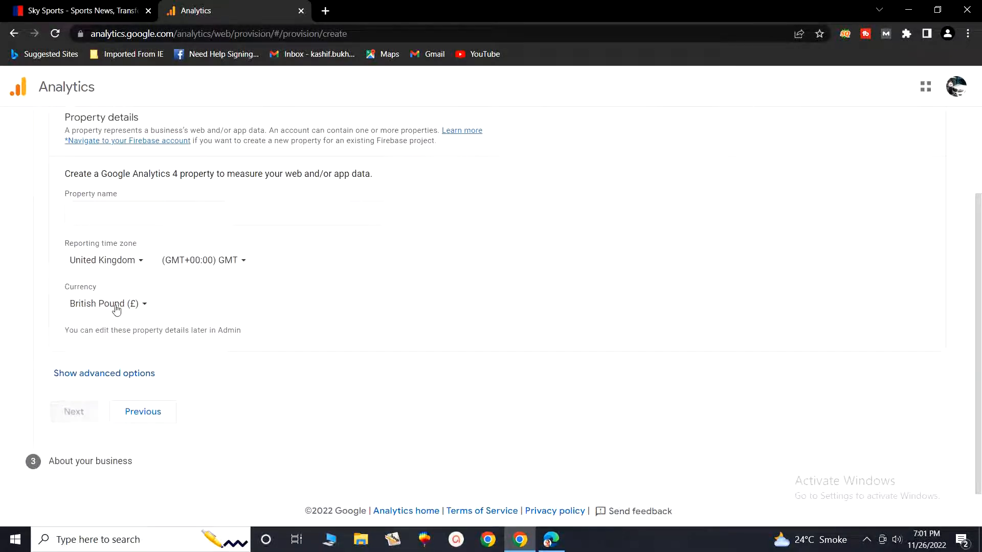
pyautogui.click(98, 210)
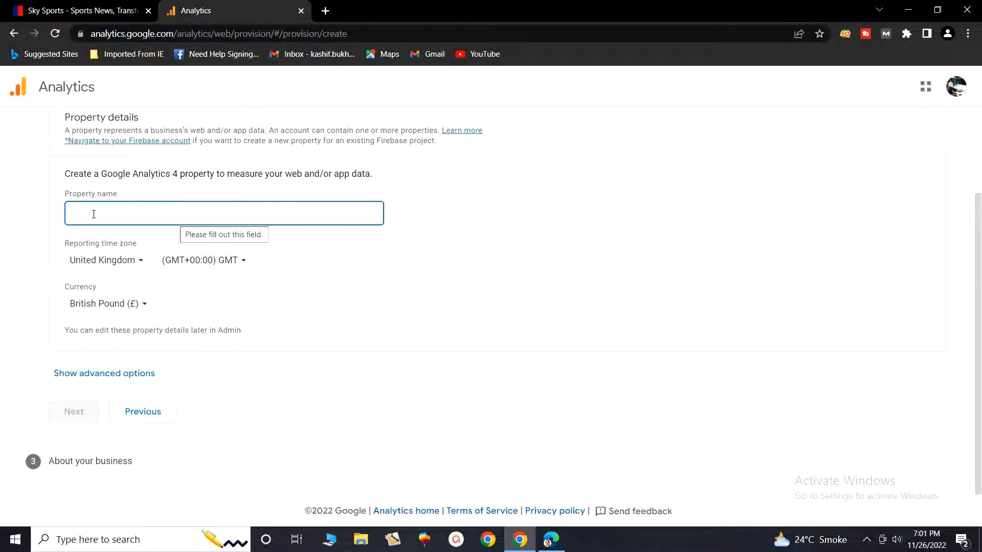
pyautogui.click(63, 4)
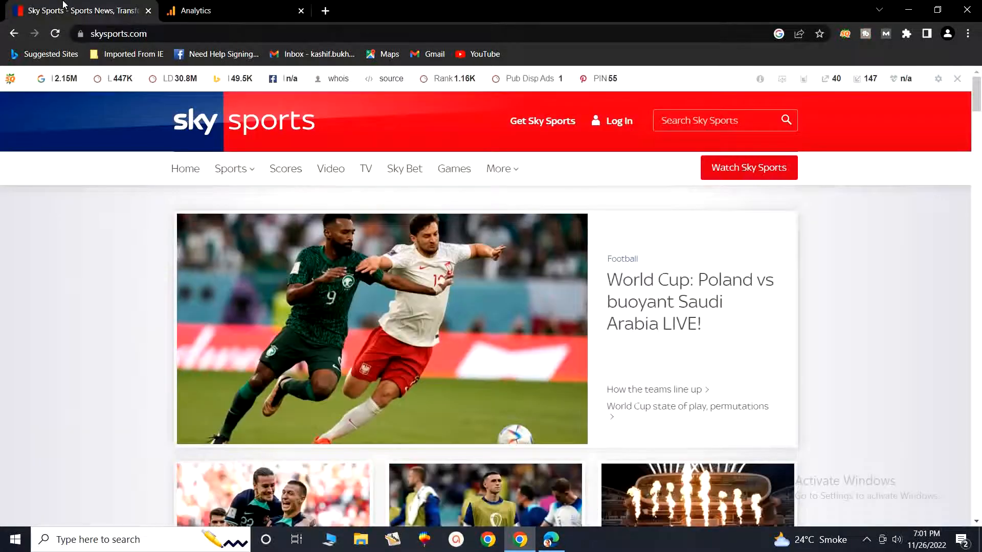
pyautogui.click(156, 34)
pyautogui.hotkey('ctrl', 'c')
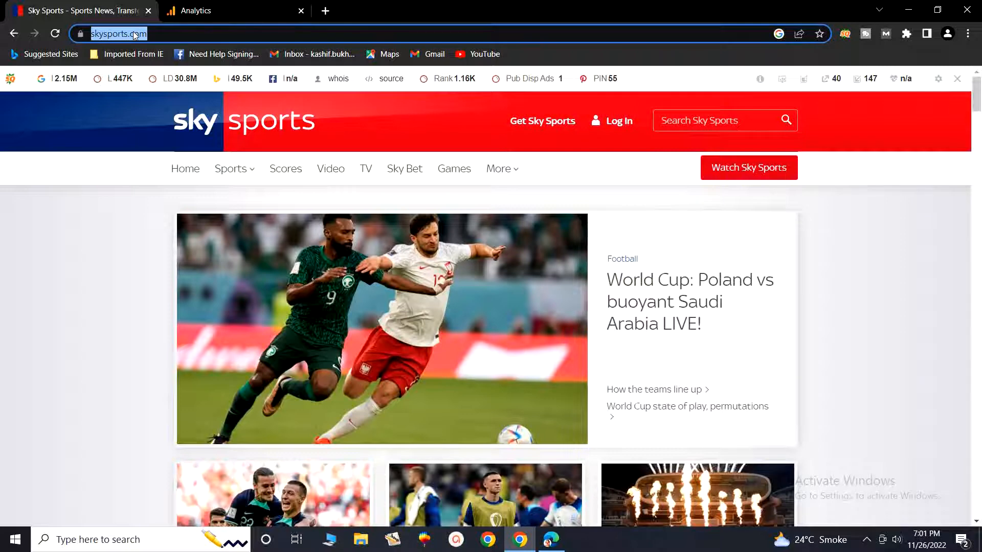
pyautogui.click(179, 11)
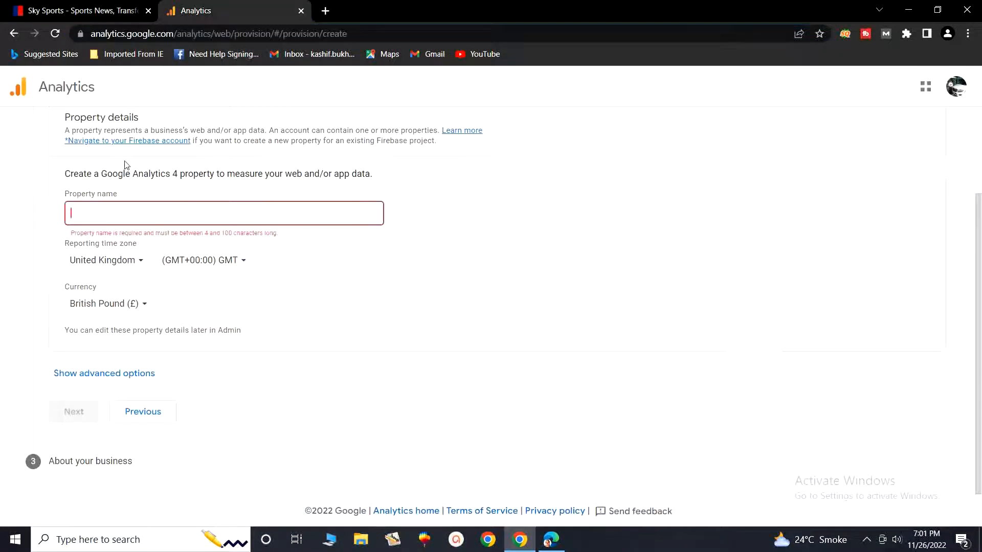
pyautogui.hotkey('ctrl', 'v')
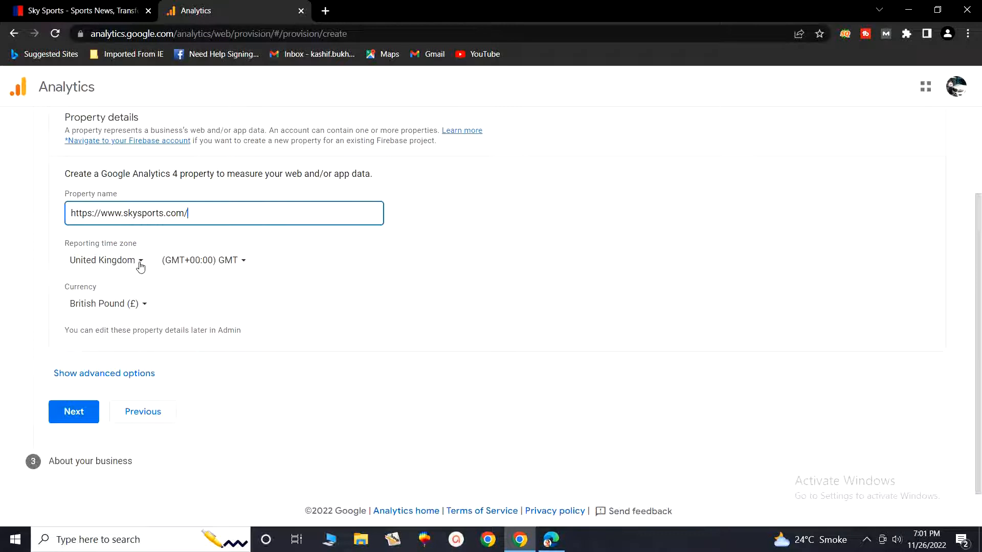
# Step: Set the property's reporting time zone country to Pakistan and its currency to Pakistani Rupee (Rs)
pyautogui.click(140, 263)
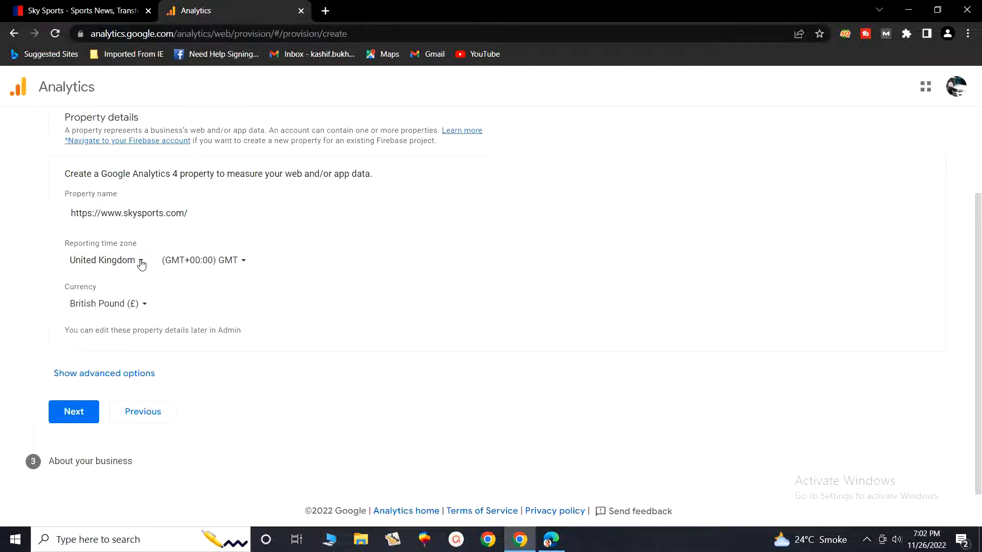
pyautogui.write('p')
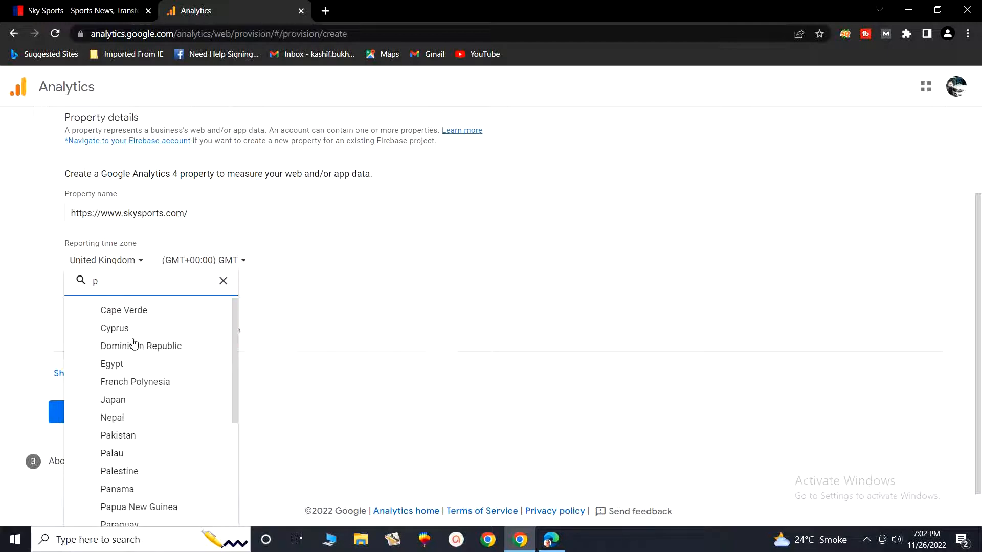
pyautogui.click(120, 436)
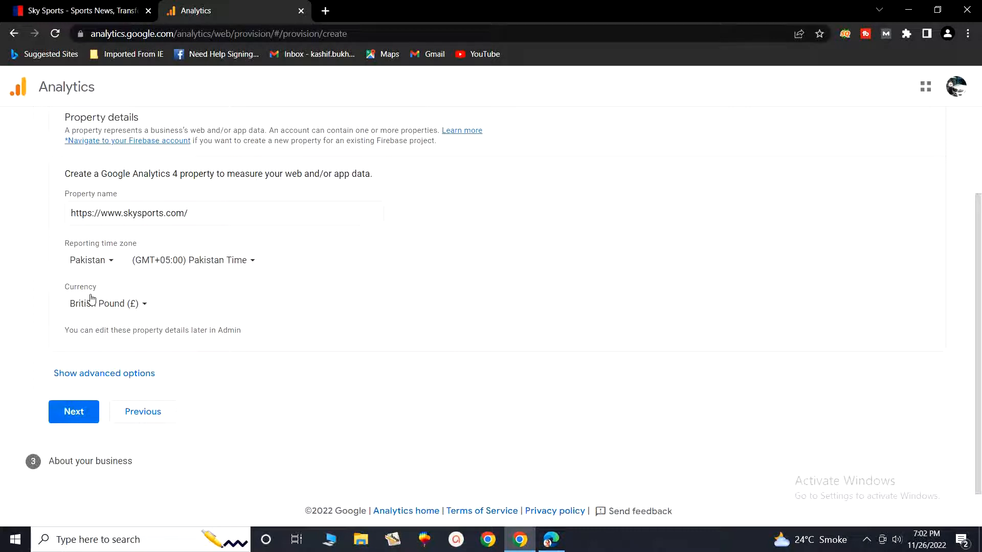
pyautogui.click(146, 305)
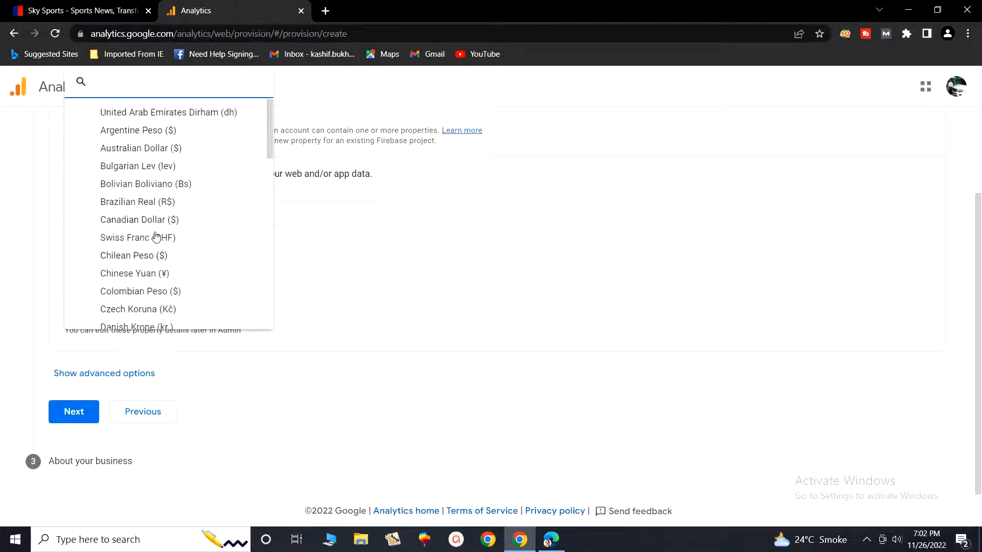
pyautogui.write('r')
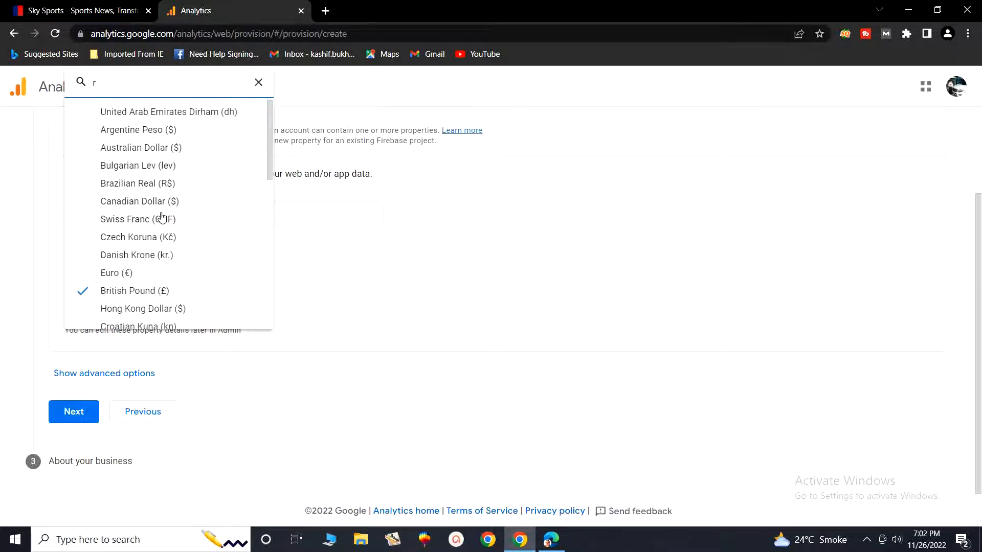
pyautogui.write('u')
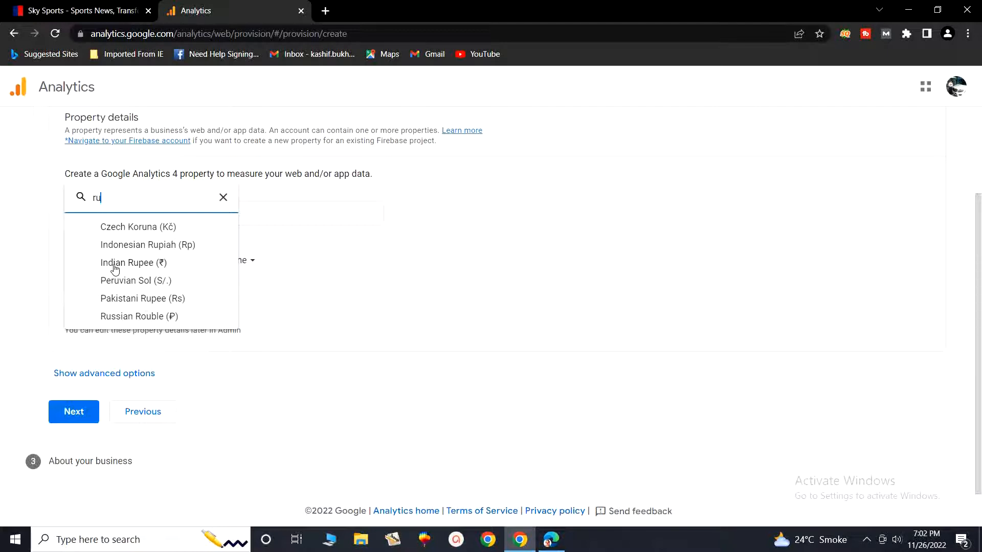
pyautogui.click(158, 301)
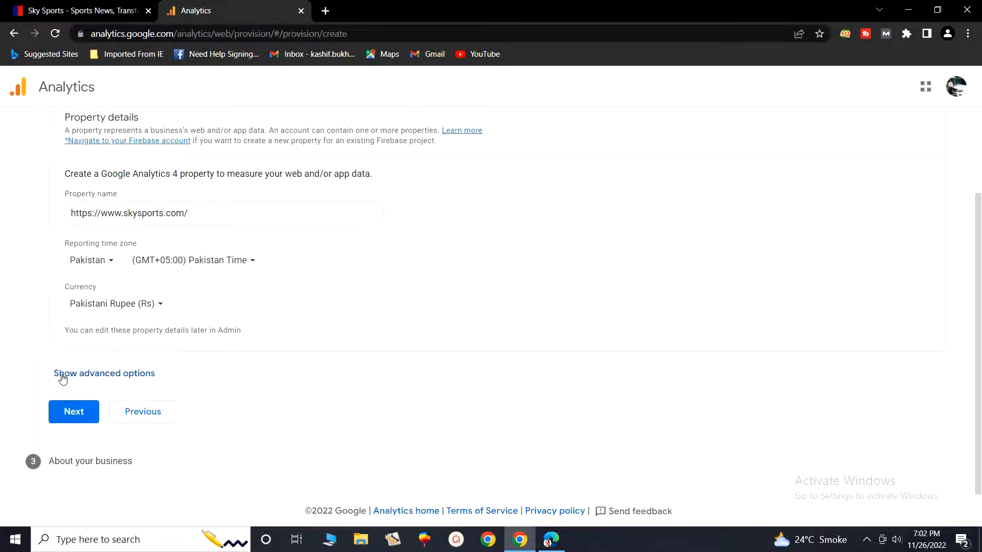
# Step: Show the advanced options and turn on creation of a Universal Analytics property
pyautogui.click(101, 375)
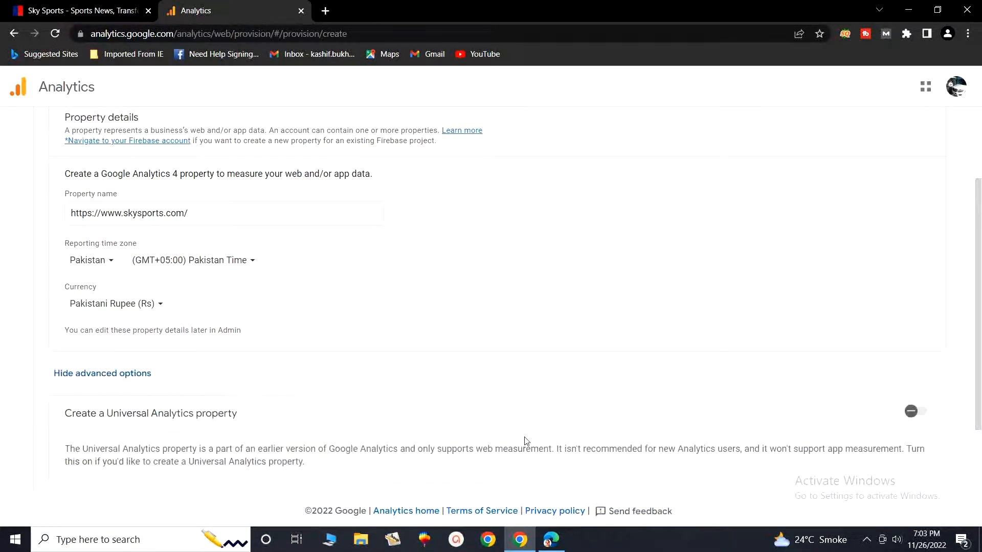
pyautogui.scroll(-1, 527, 440)
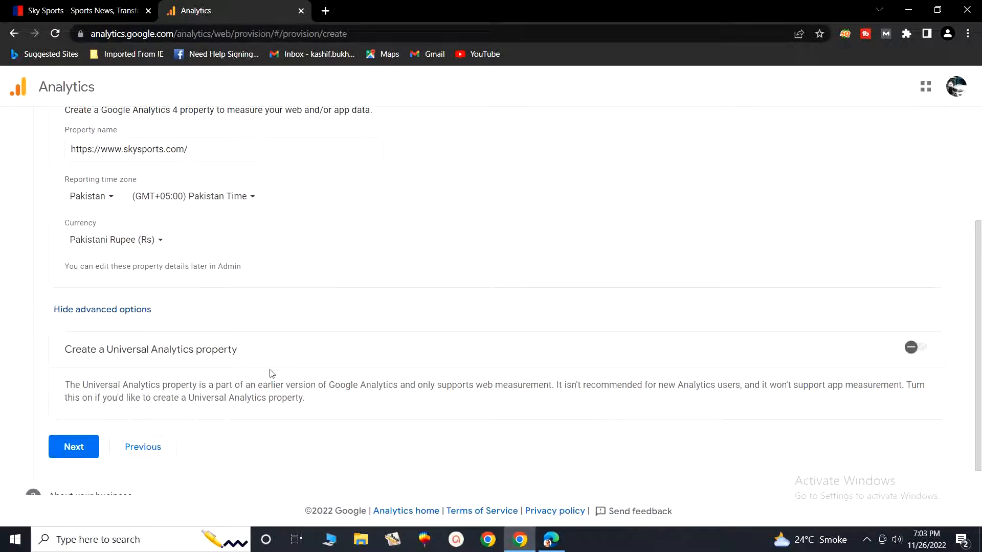
pyautogui.click(911, 349)
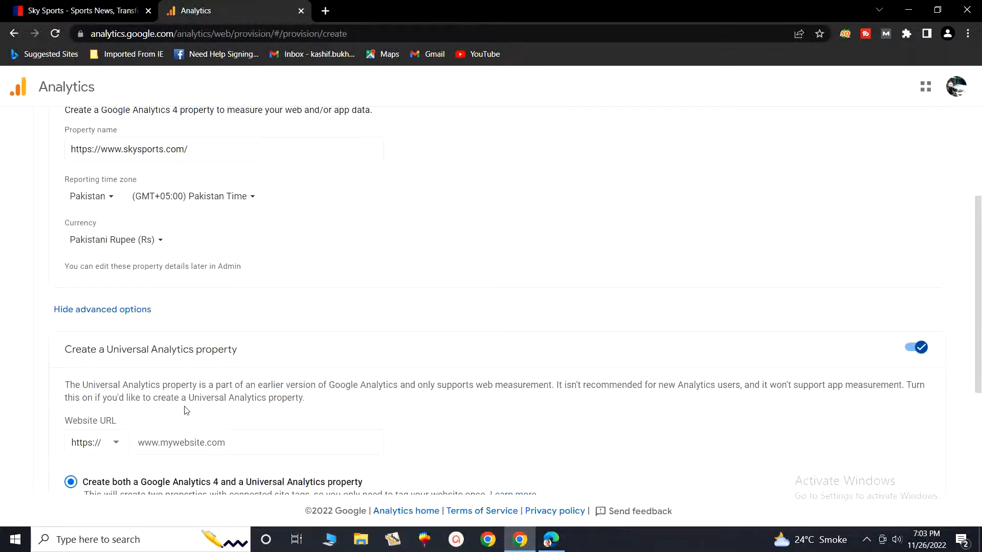
pyautogui.scroll(-1, 186, 410)
pyautogui.click(207, 385)
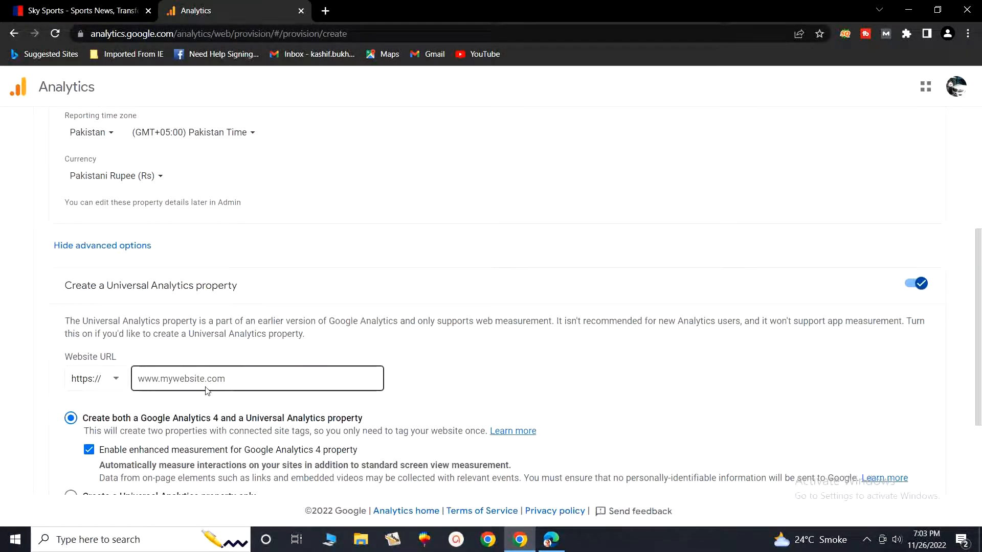
pyautogui.click(195, 382)
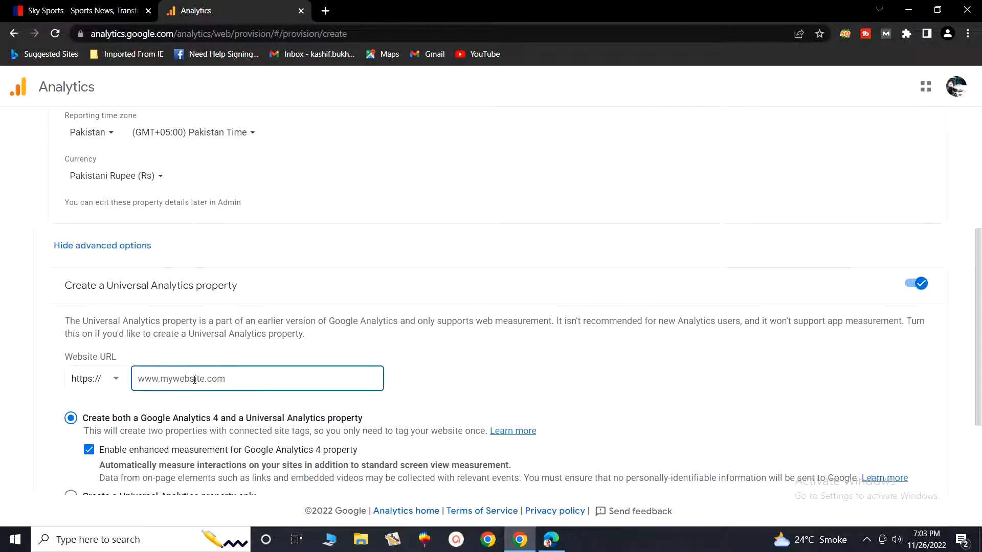
pyautogui.write('https://www.skysports.com/')
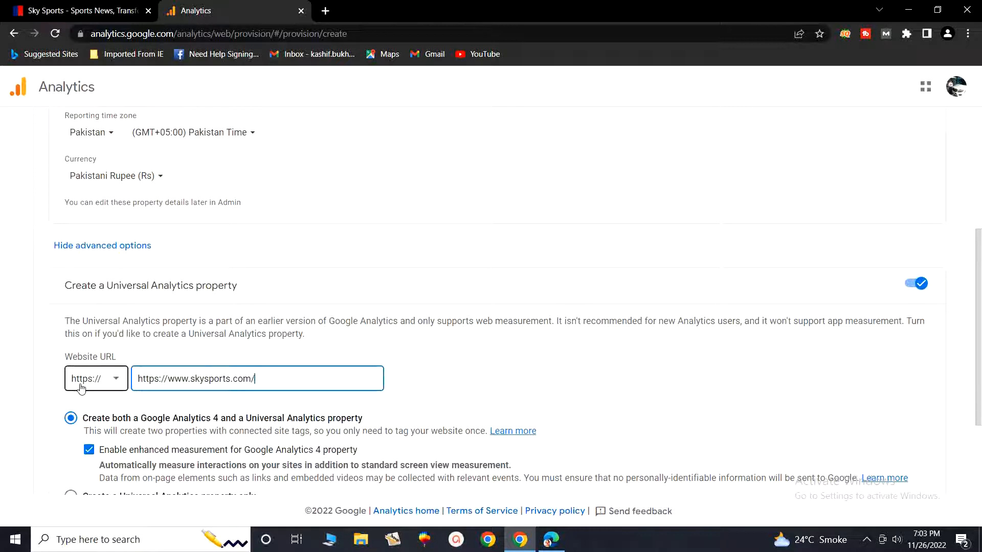
pyautogui.click(168, 378)
pyautogui.press('BackSpace')
pyautogui.press('BackSpace')
pyautogui.press('BackSpace')
pyautogui.press('BackSpace')
pyautogui.press('BackSpace')
pyautogui.press('BackSpace')
pyautogui.press('BackSpace')
pyautogui.press('BackSpace')
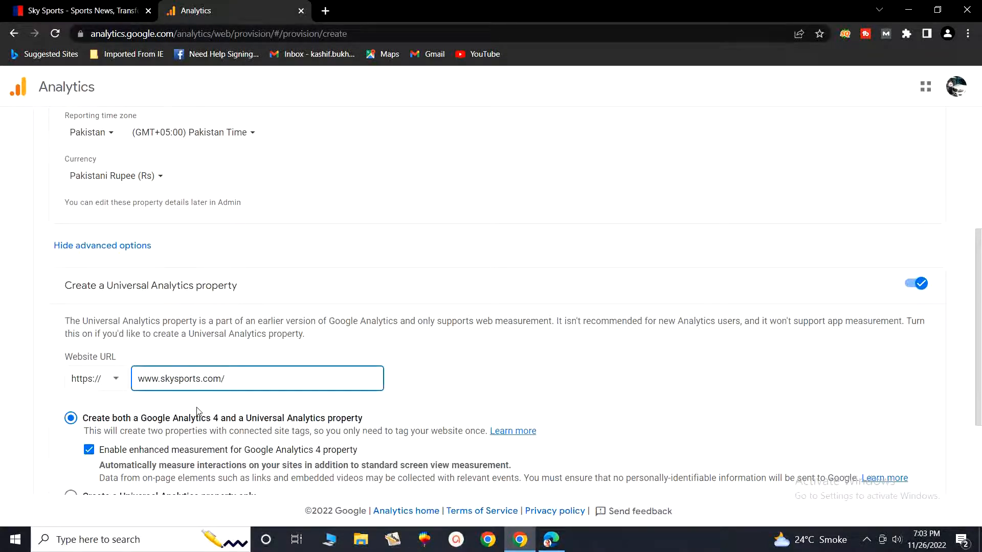
pyautogui.scroll(-2, 197, 410)
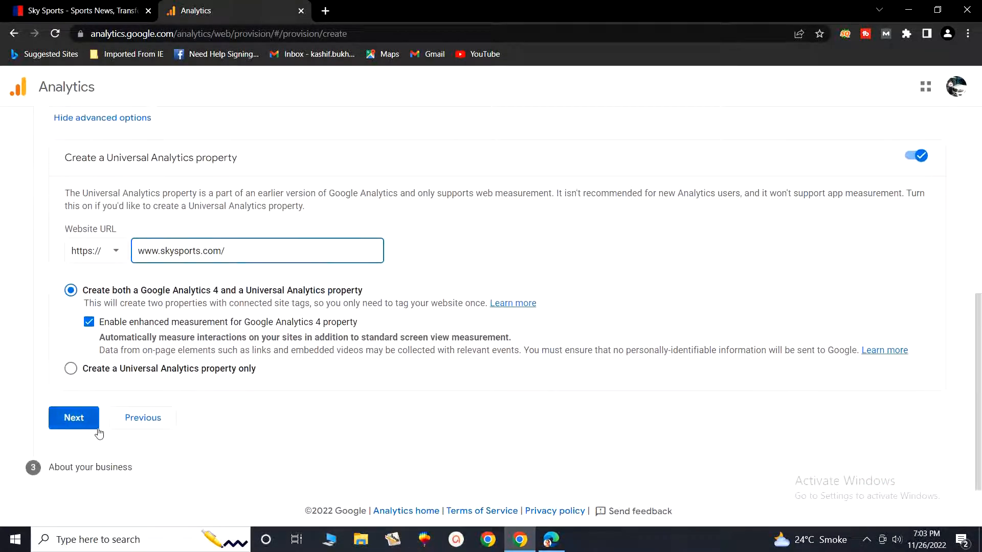
pyautogui.click(86, 425)
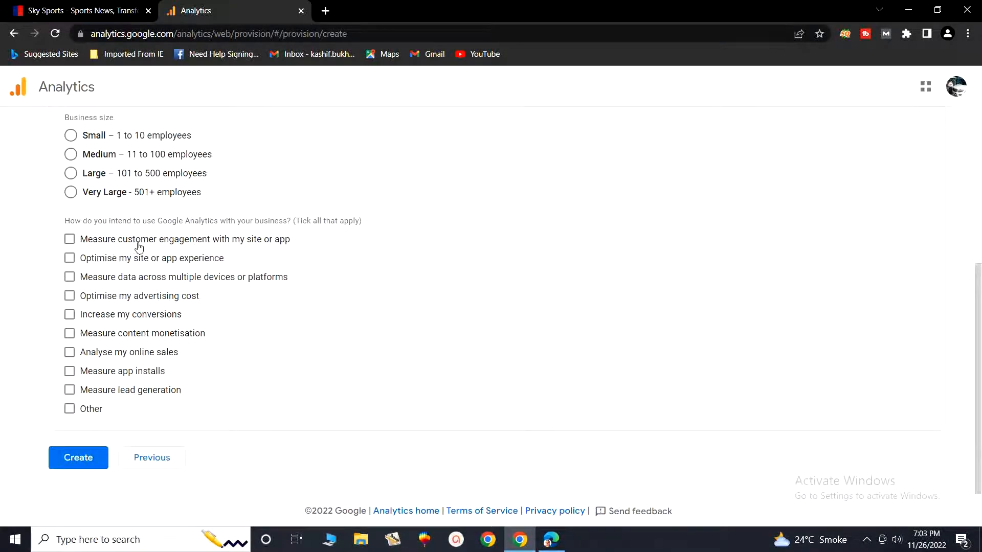
# Step: Set the industry category to Sports and the business size to Small – 1 to 10 employees
pyautogui.scroll(4, 141, 249)
pyautogui.scroll(2, 141, 250)
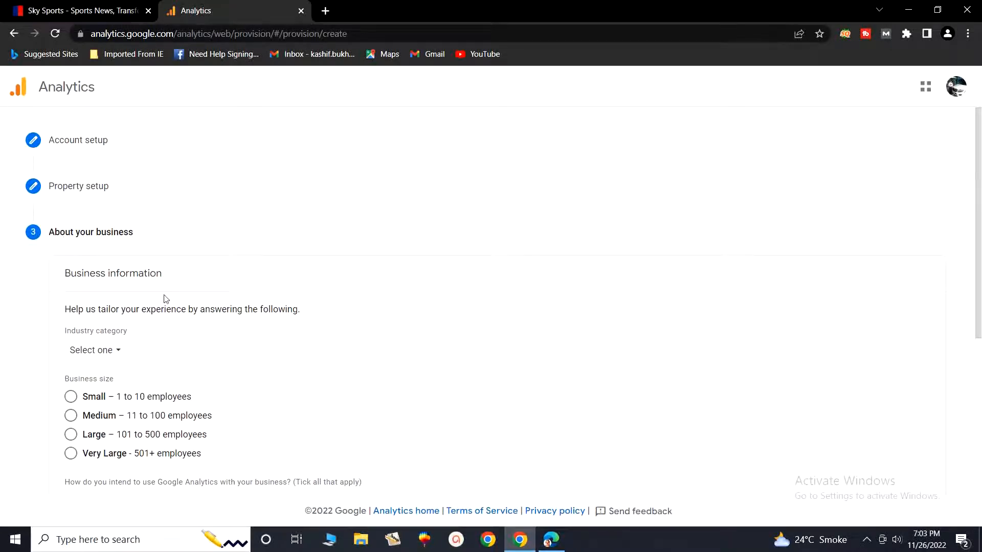
pyautogui.scroll(-1, 165, 306)
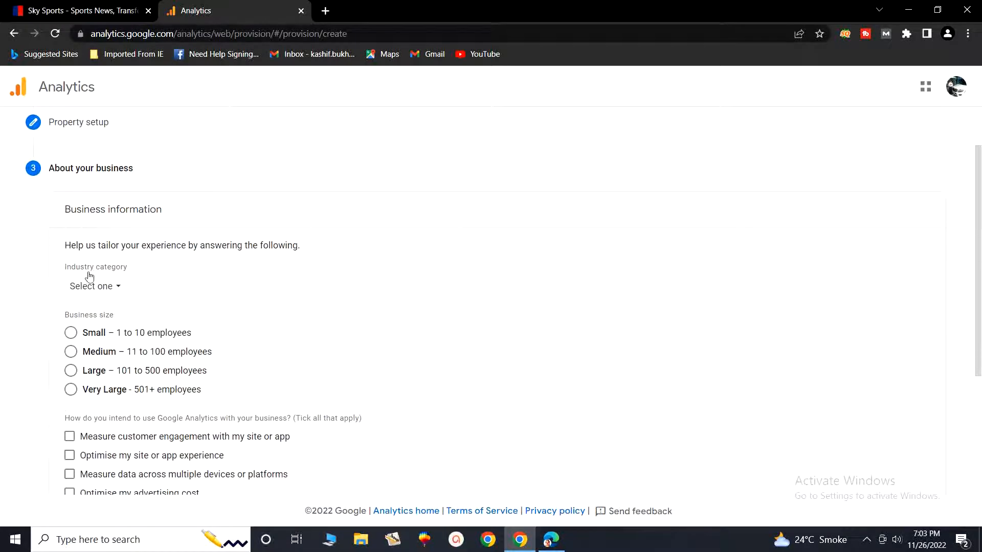
pyautogui.click(118, 288)
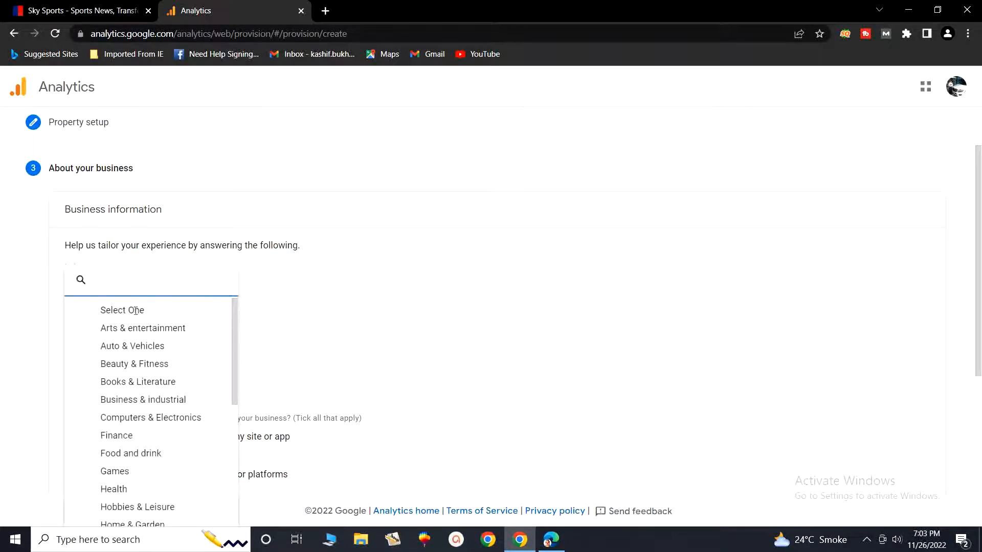
pyautogui.scroll(-1, 192, 349)
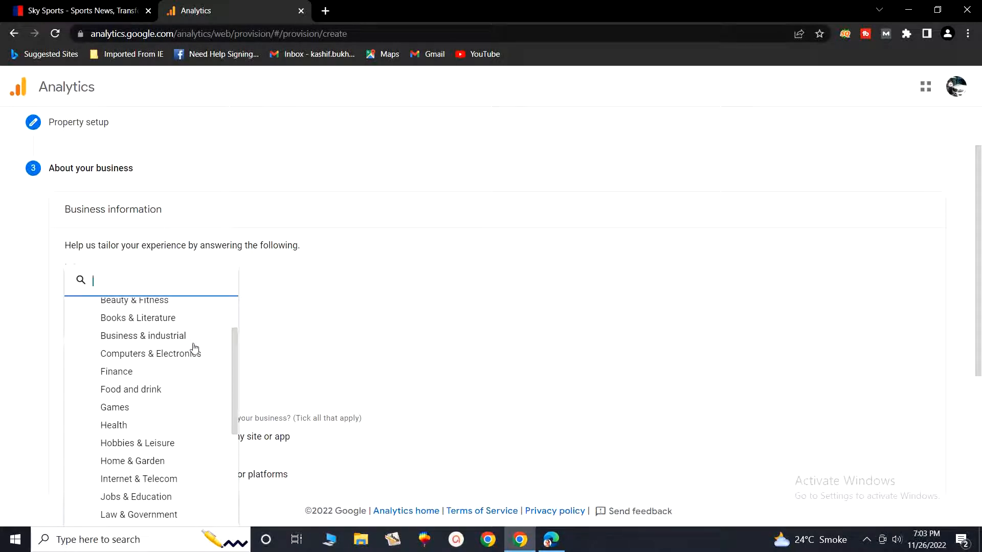
pyautogui.scroll(1, 195, 348)
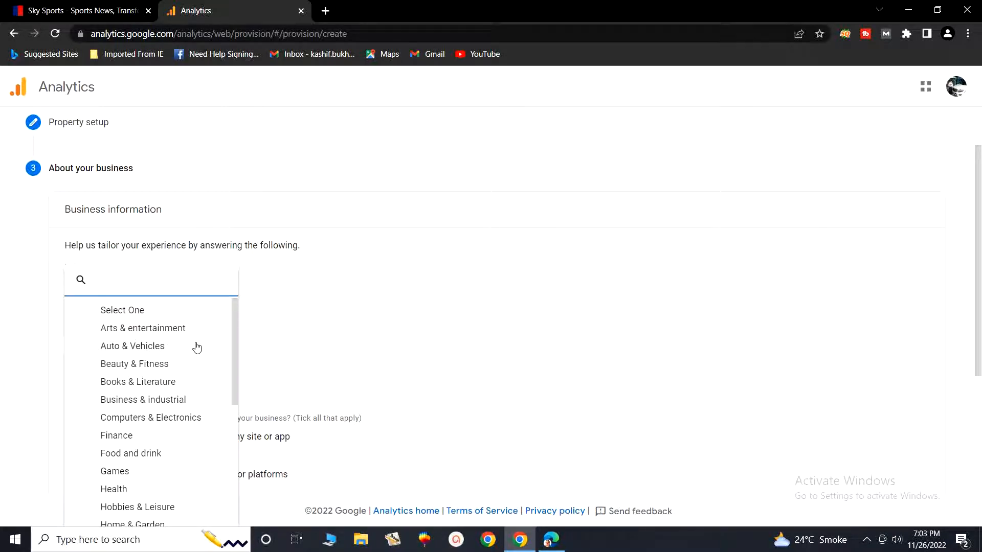
pyautogui.scroll(-3, 197, 348)
pyautogui.scroll(-1, 197, 348)
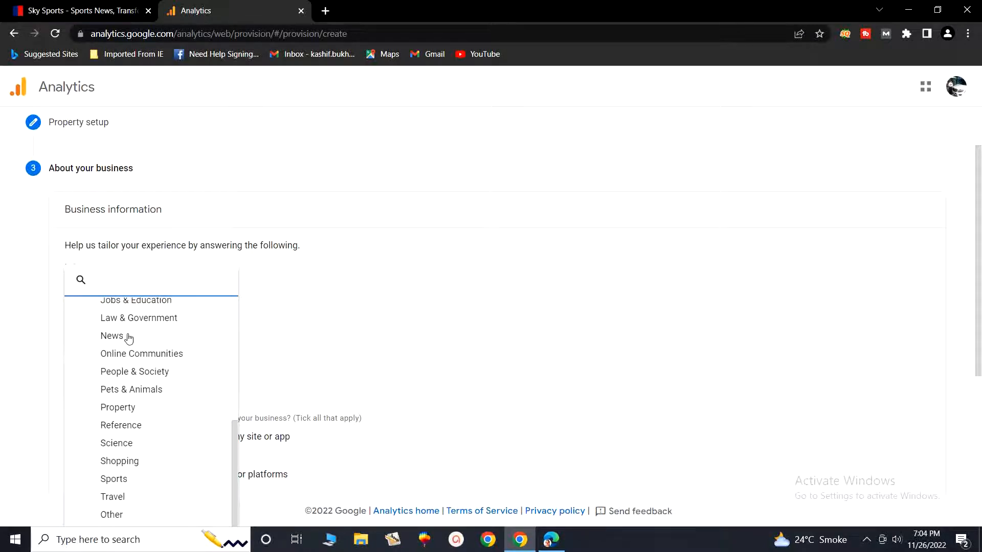
pyautogui.click(123, 485)
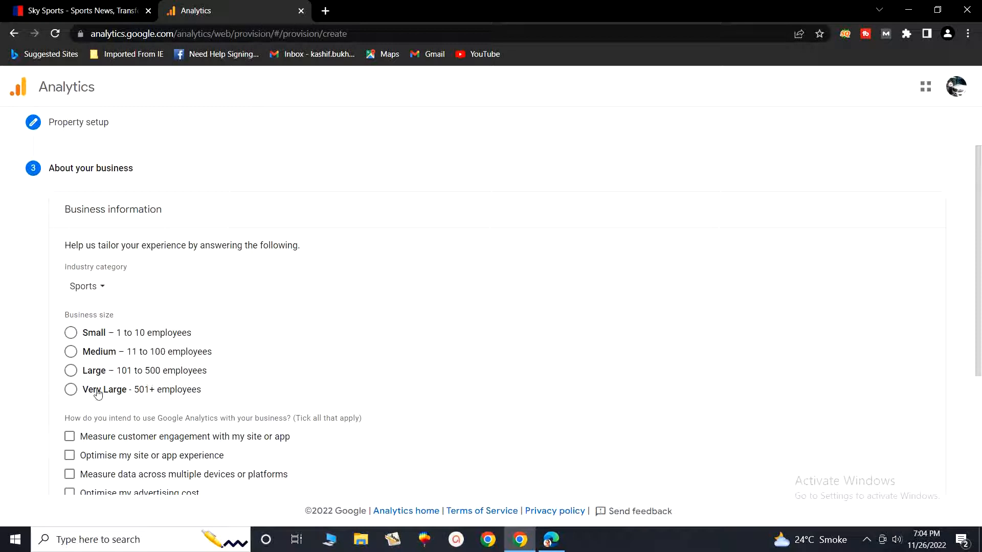
pyautogui.click(72, 334)
pyautogui.scroll(-3, 129, 384)
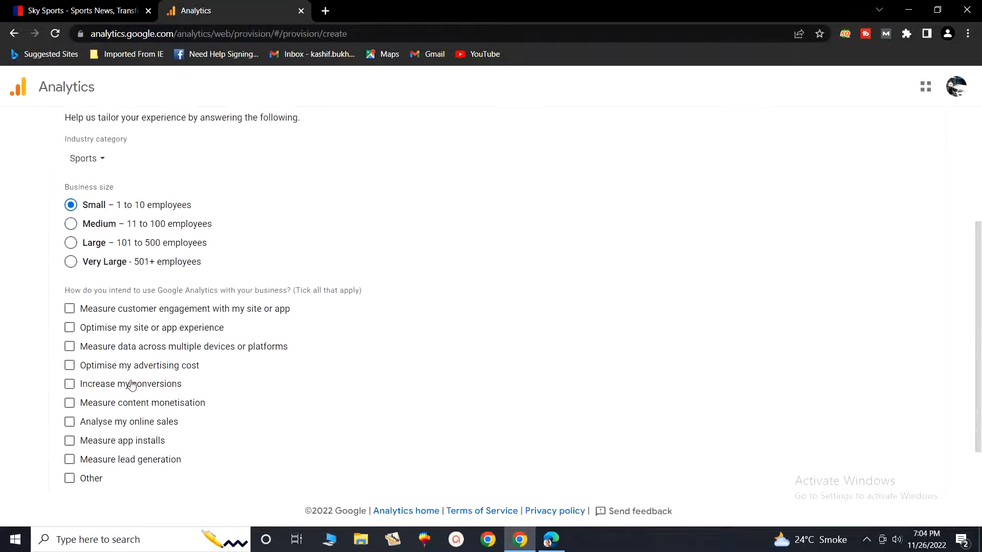
# Step: Select increasing conversions, measuring content monetisation and analysing online sales as the intended uses, and submit the account for creation
pyautogui.scroll(-1, 132, 385)
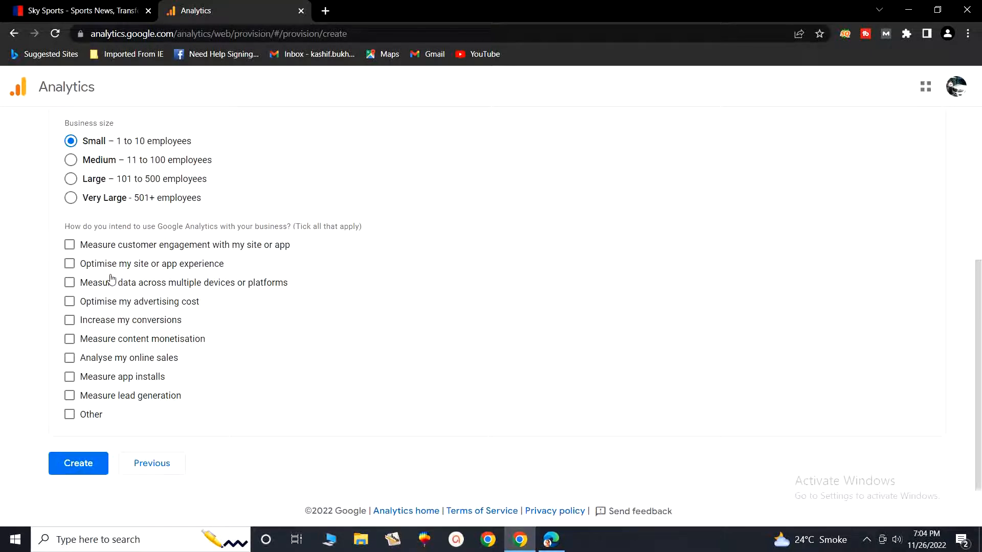
pyautogui.click(72, 324)
pyautogui.click(69, 344)
pyautogui.click(78, 464)
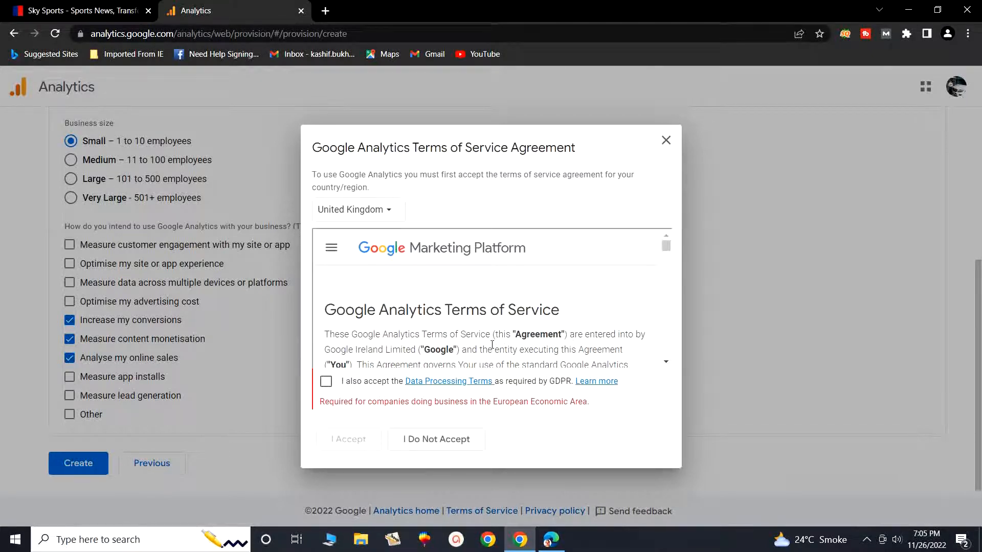
# Step: Read through the Google Analytics Terms of Service and accept them together with the GDPR Data Processing Terms
pyautogui.scroll(-10, 571, 337)
pyautogui.scroll(-8, 509, 317)
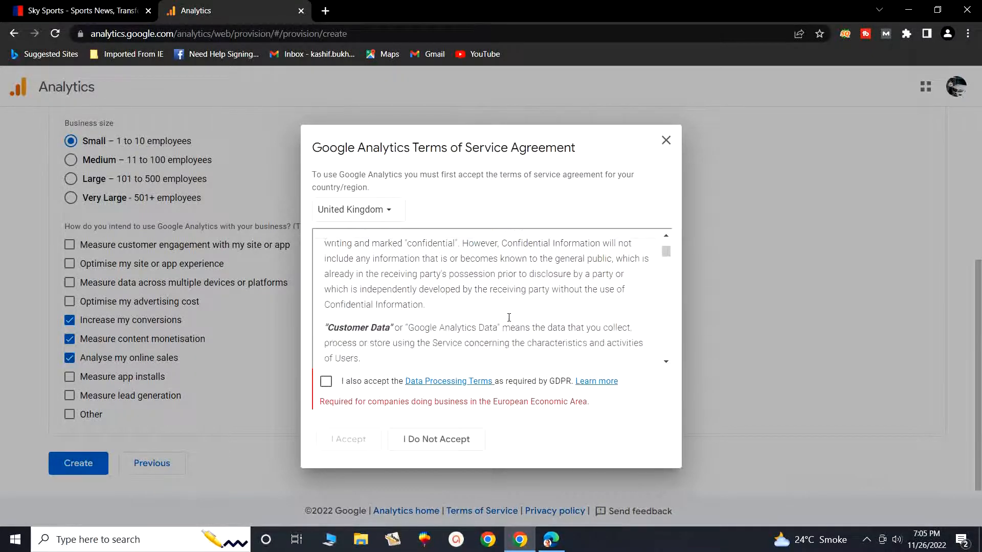
pyautogui.scroll(-10, 508, 317)
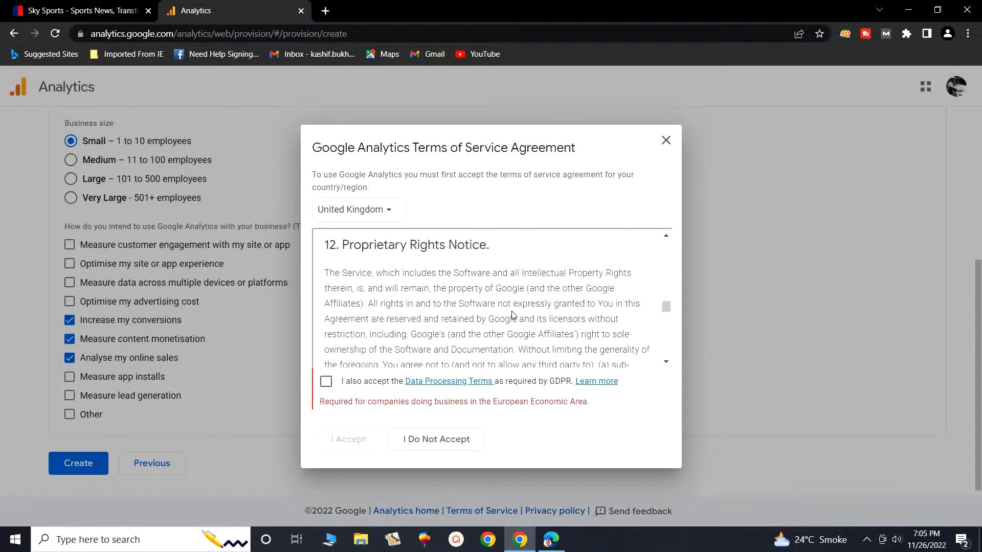
pyautogui.scroll(-10, 513, 315)
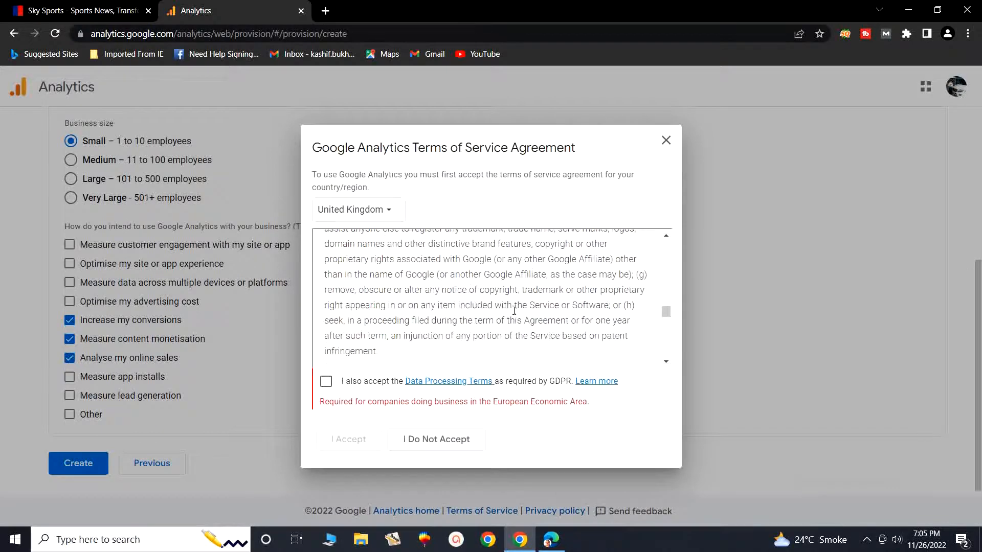
pyautogui.scroll(-10, 514, 312)
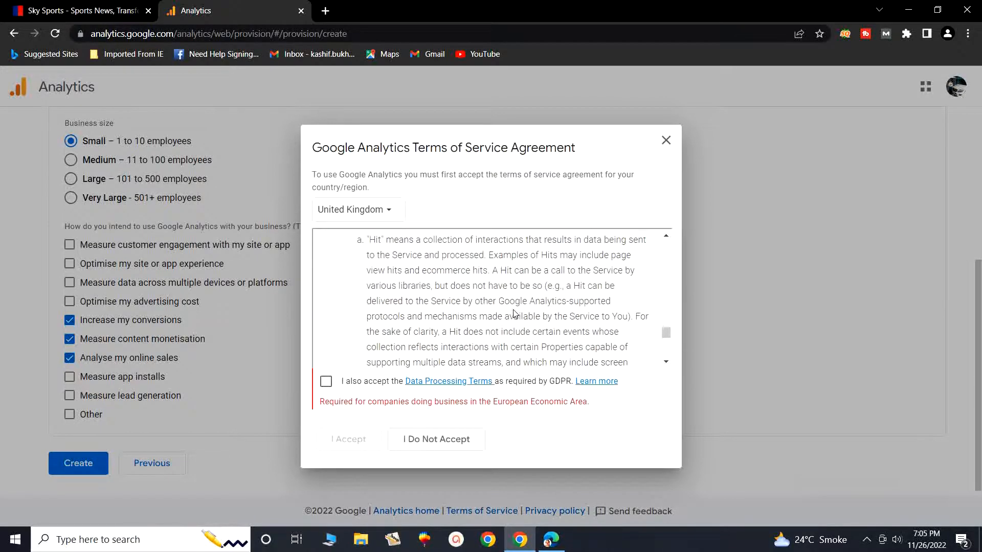
pyautogui.scroll(-5, 514, 313)
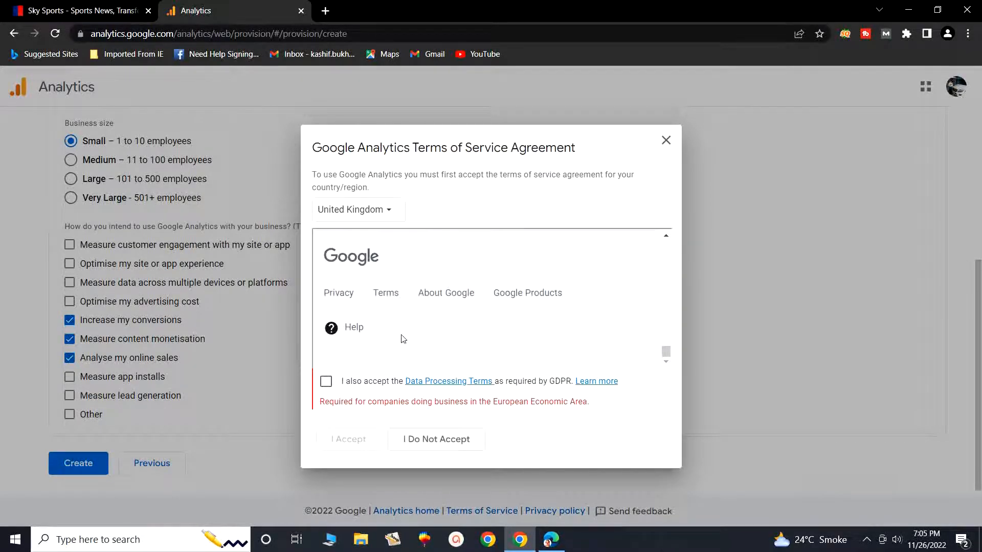
pyautogui.click(328, 380)
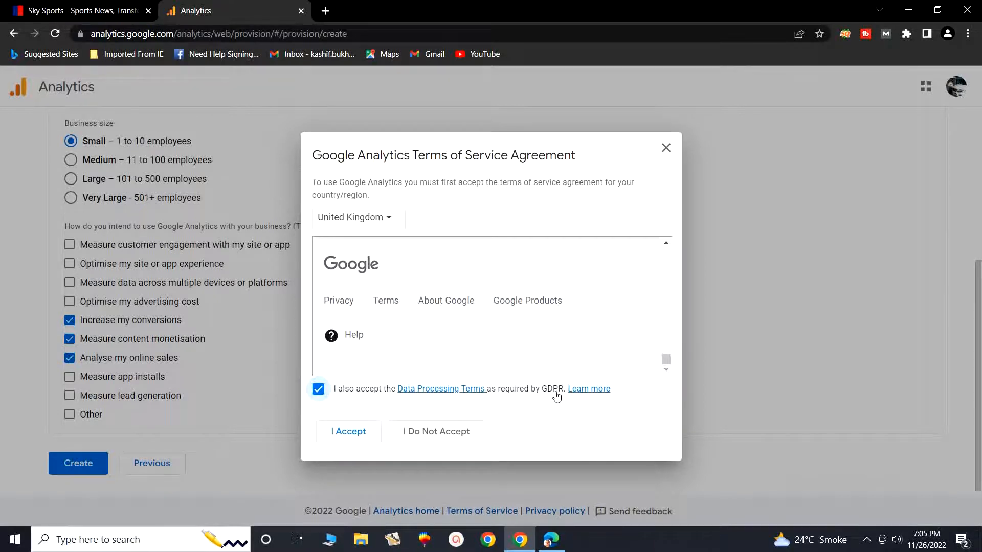
pyautogui.click(341, 433)
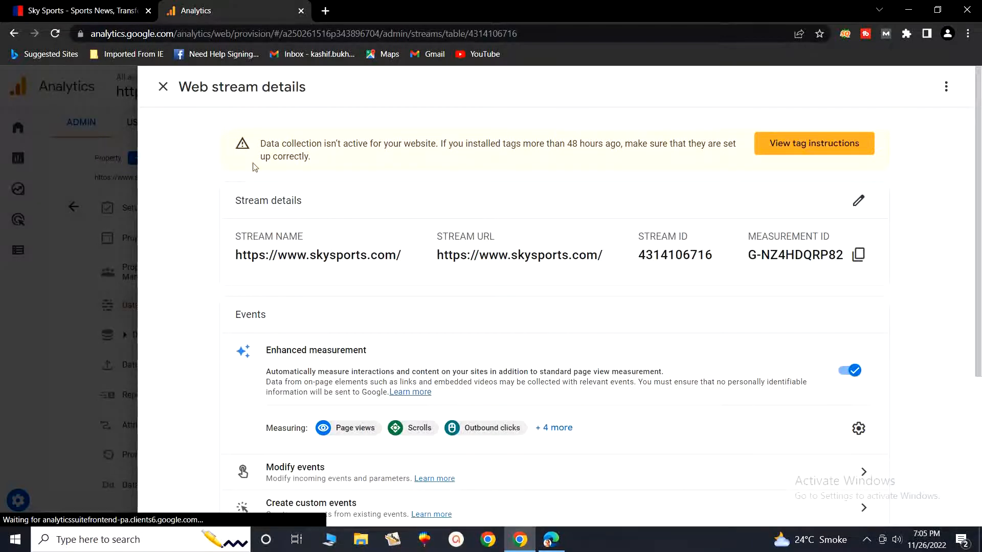
# Step: Leave the web stream details, save the email communication preferences with everything unticked, and dismiss the Google Analytics 4 tour
pyautogui.click(27, 297)
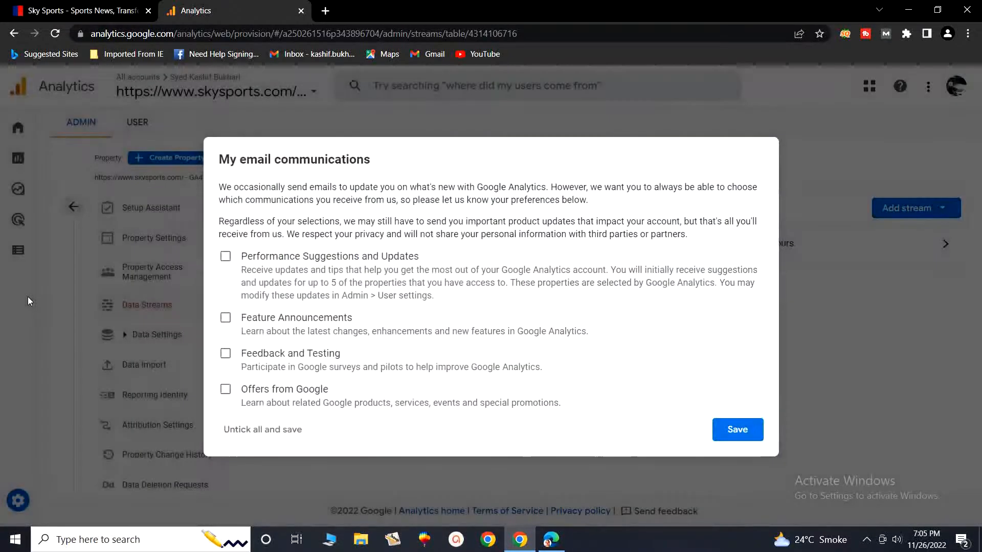
pyautogui.click(225, 430)
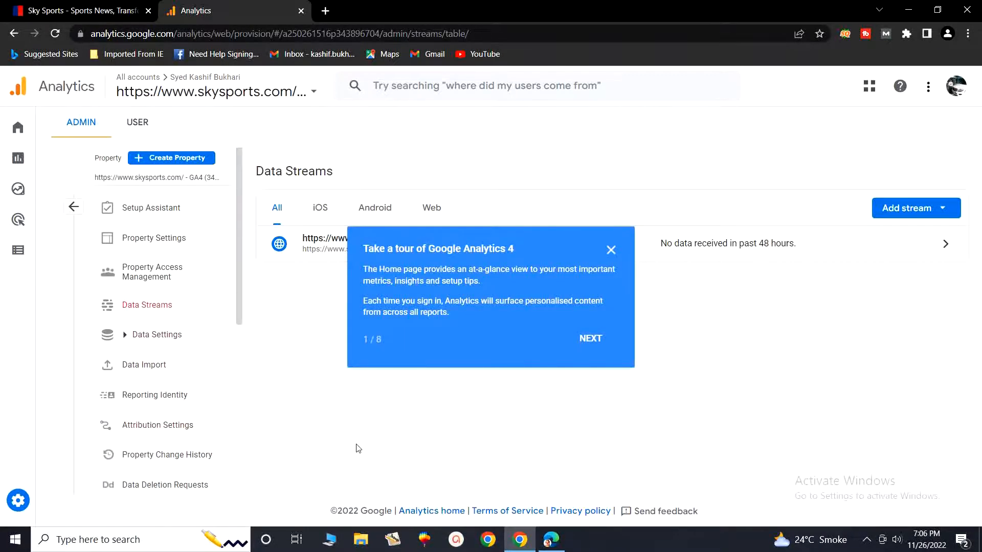
pyautogui.click(611, 250)
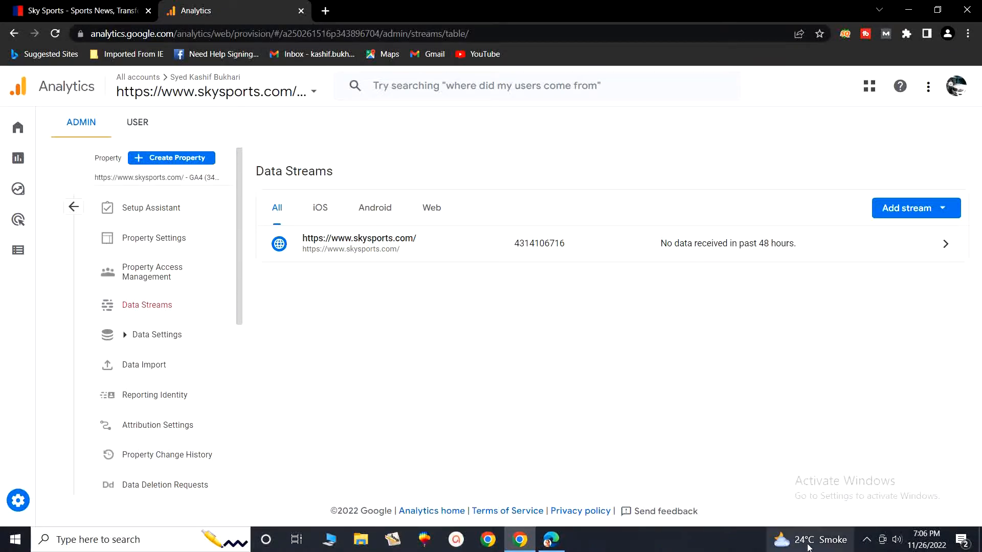
pyautogui.click(867, 539)
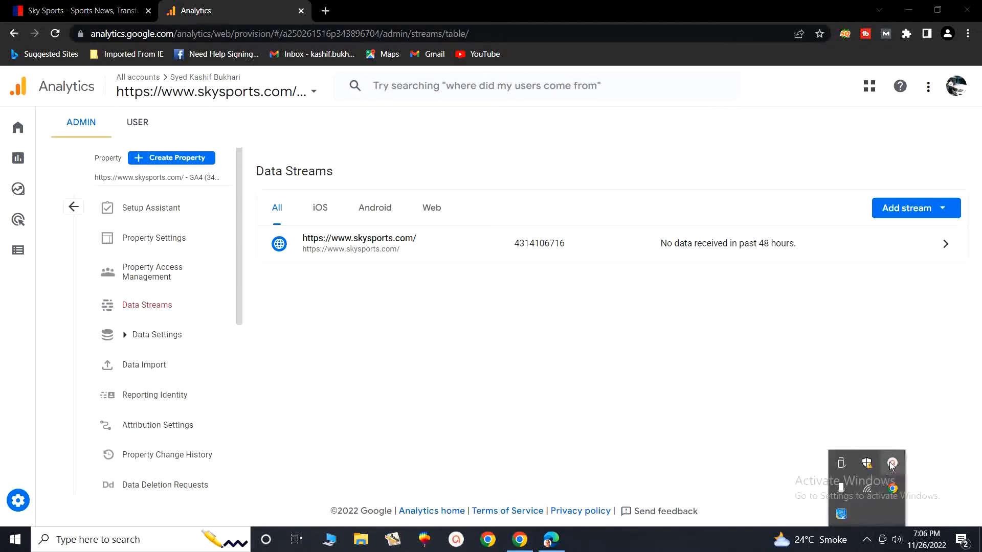